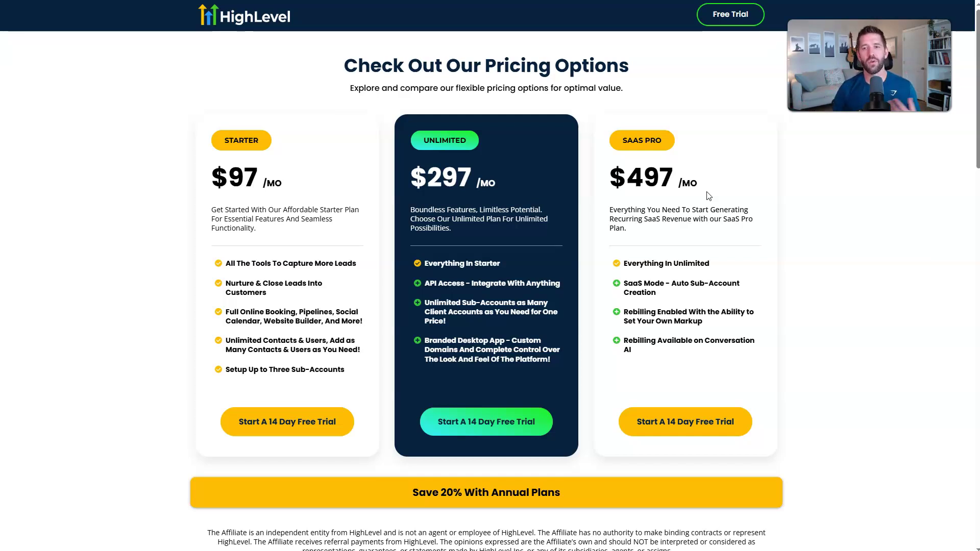
Examine the SaaS Pro plan's monthly price on the pricing page.
left_click_drag(710, 187, 627, 182)
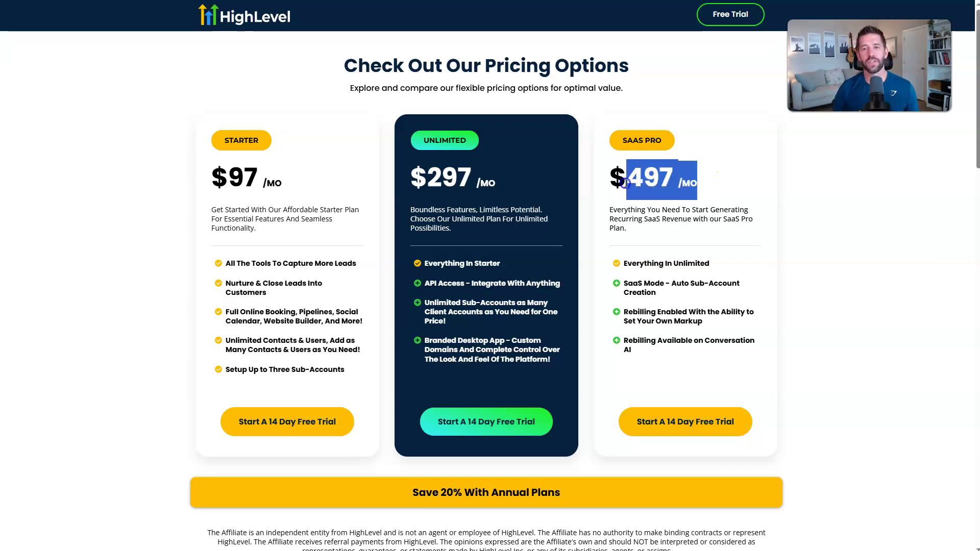
left_click(737, 179)
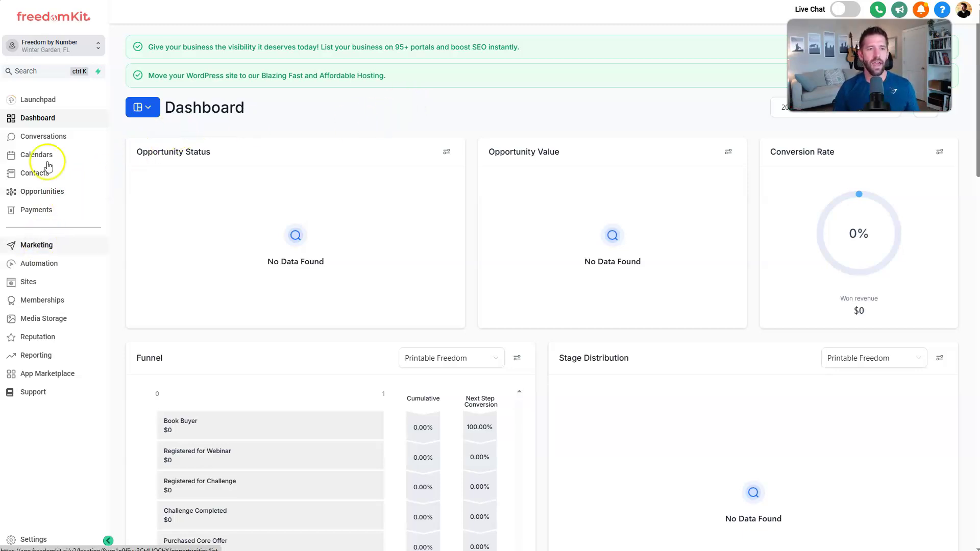
Open the Marketing area and review the Social Planner, Emails, Trigger Links, Affiliate Manager and Brand Boards options.
left_click(36, 246)
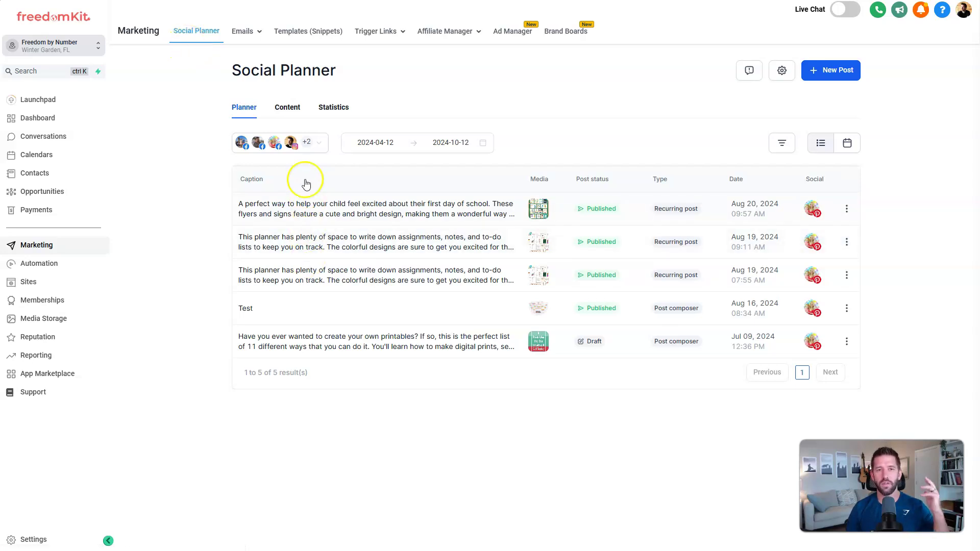
left_click(310, 143)
left_click(223, 235)
mouse_move(256, 32)
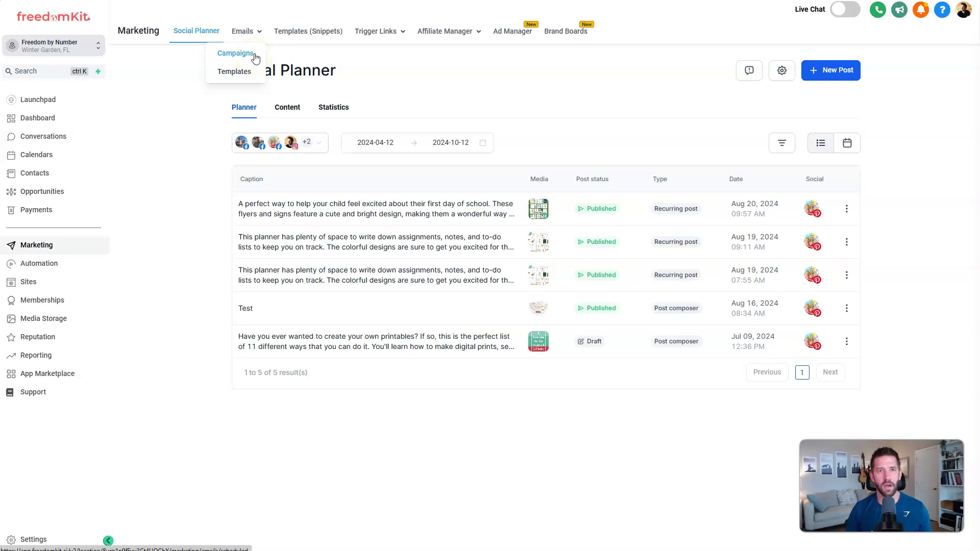
mouse_move(377, 36)
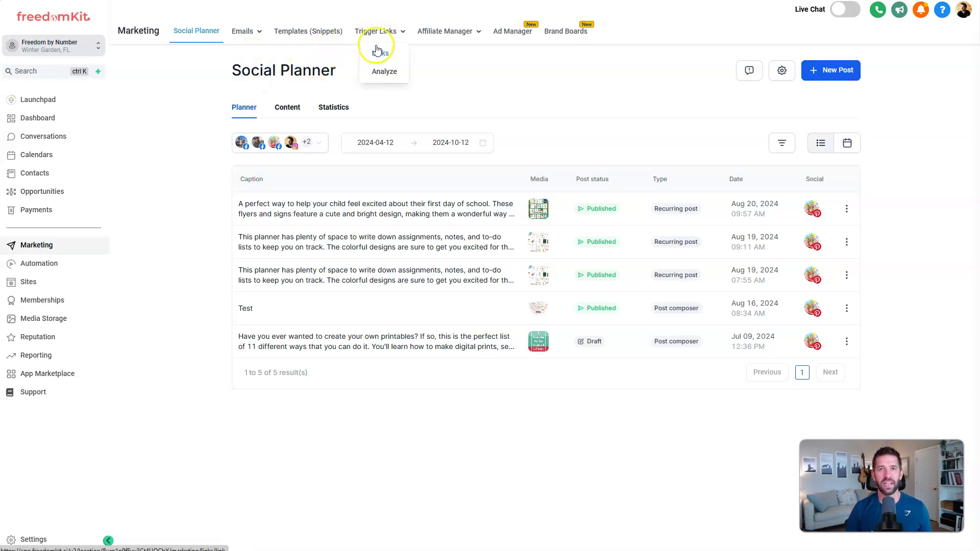
mouse_move(462, 33)
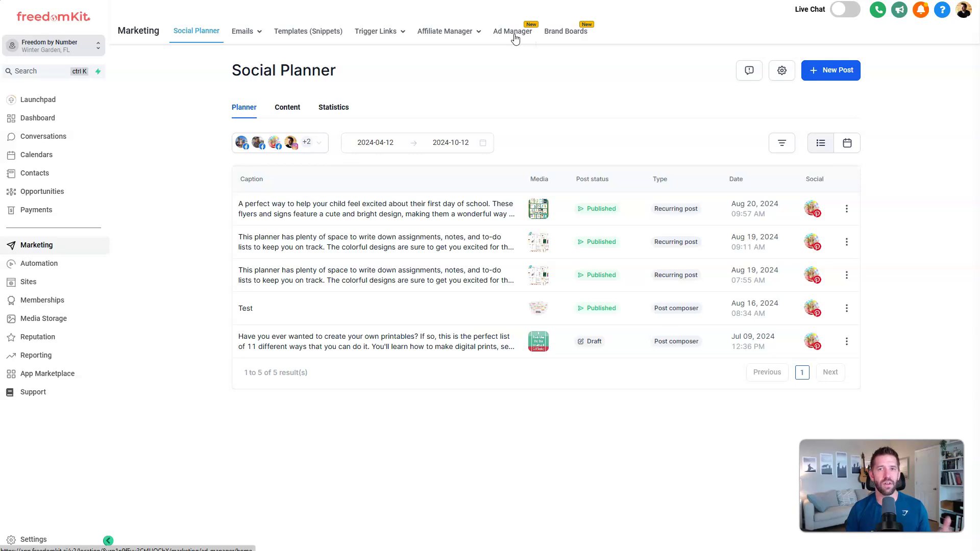
left_click(570, 32)
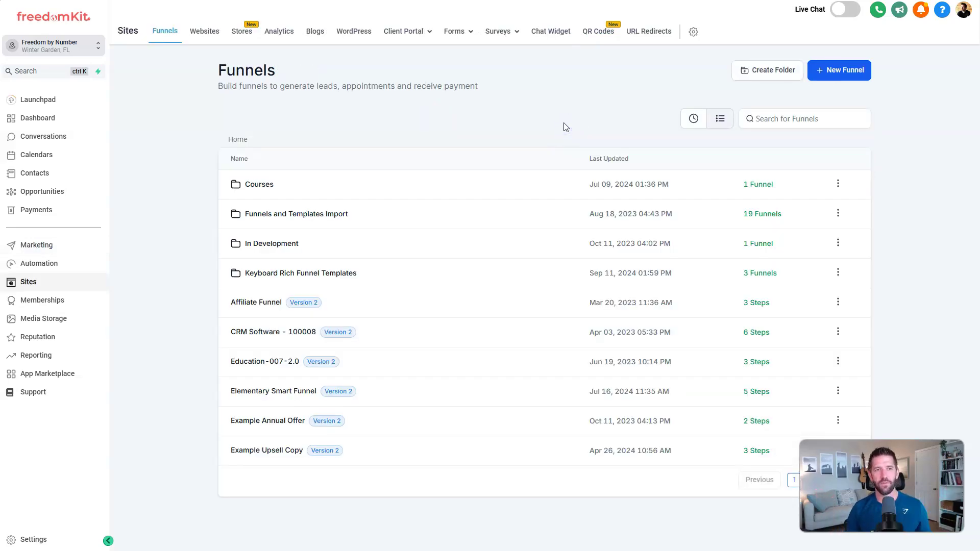
Review the Sites tools, including the Forms options, and open the Memberships area.
left_click(561, 140)
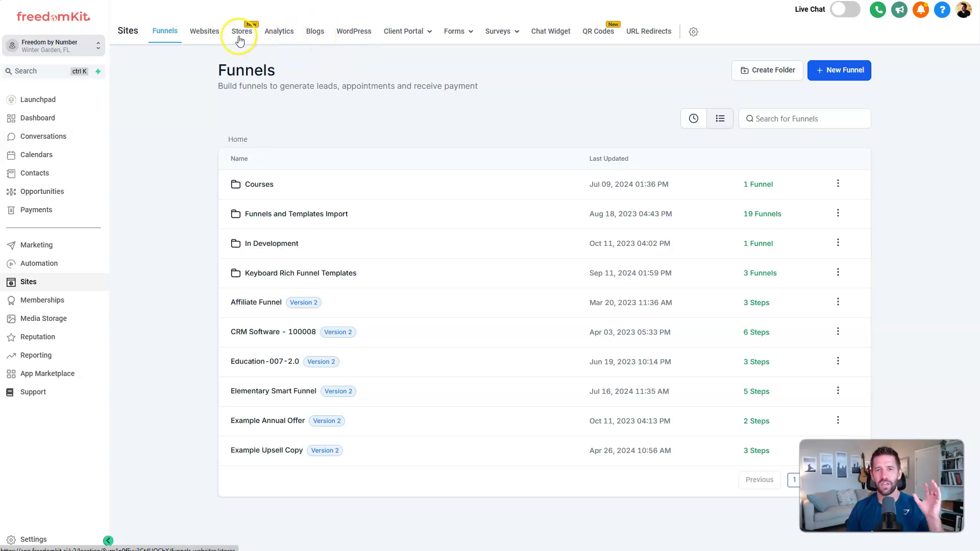
mouse_move(456, 41)
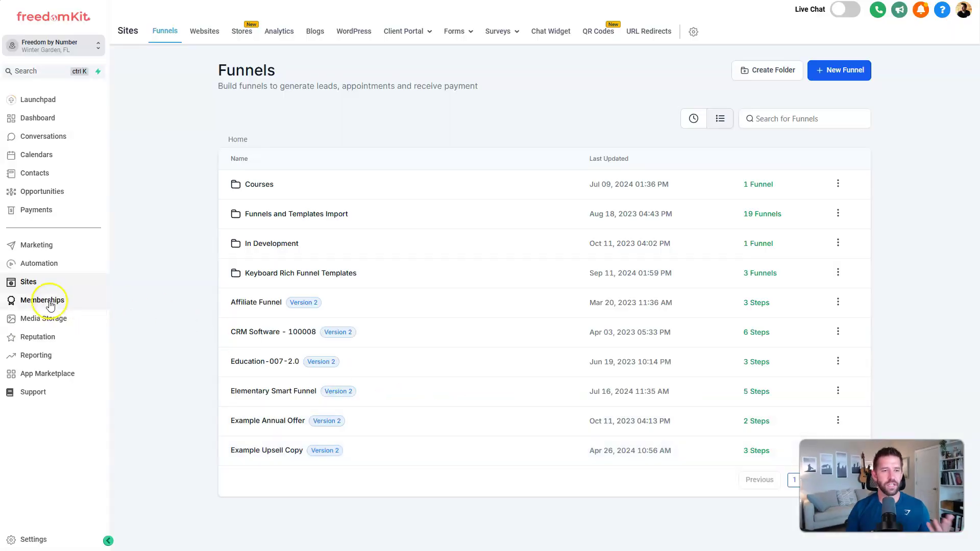
left_click(50, 301)
mouse_move(226, 39)
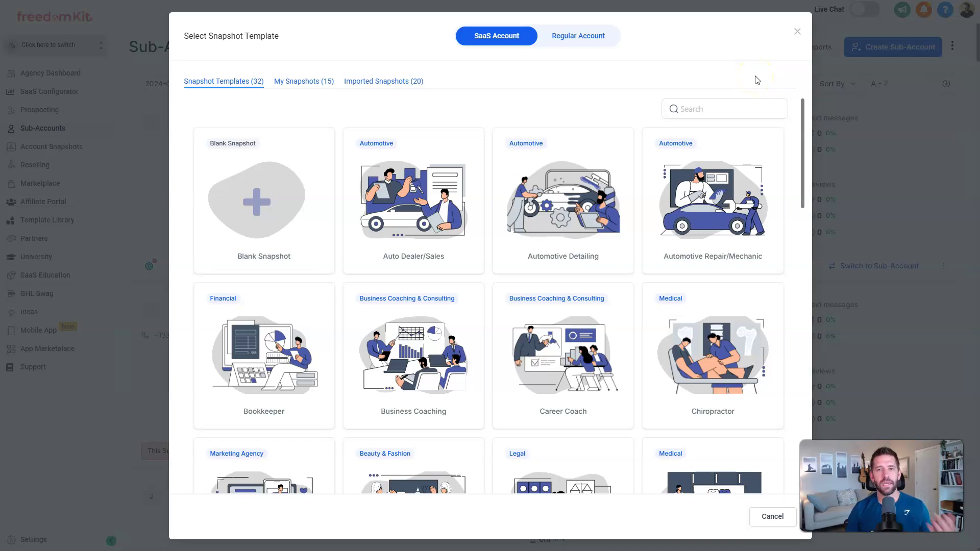
Open the Auto Dealer/Sales snapshot's setup guide and examine the list of templates and automations it includes.
mouse_move(429, 219)
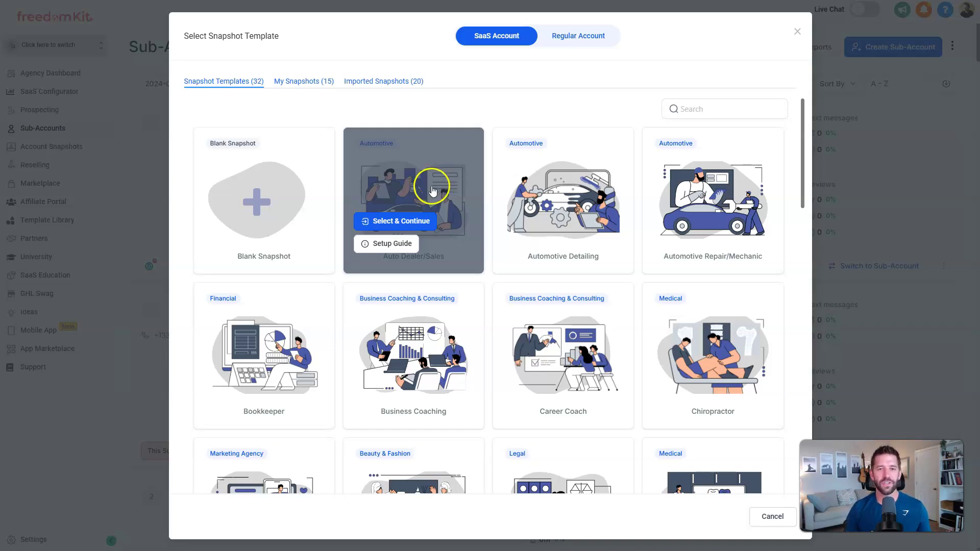
left_click(393, 245)
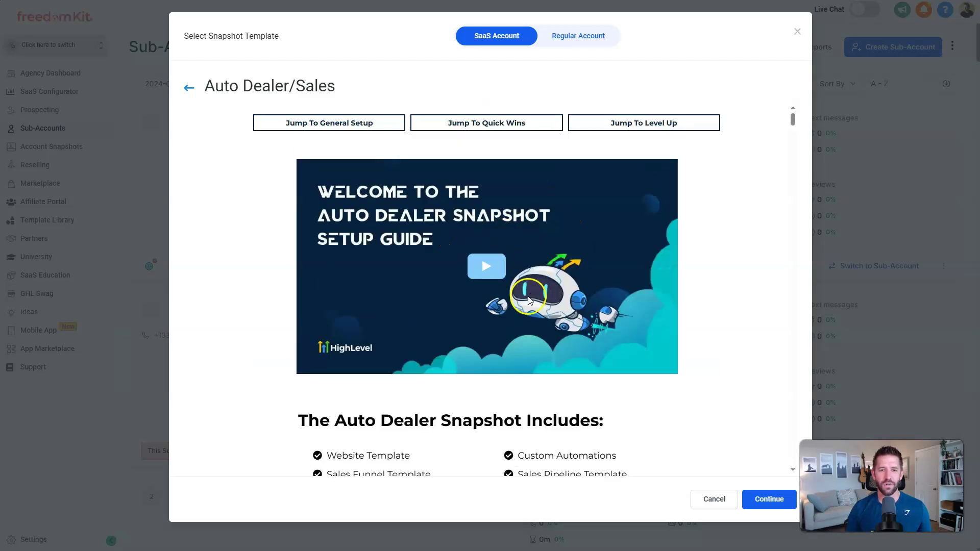
scroll(516, 271, "down", 3)
left_click_drag(329, 299, 423, 295)
left_click_drag(347, 322, 445, 321)
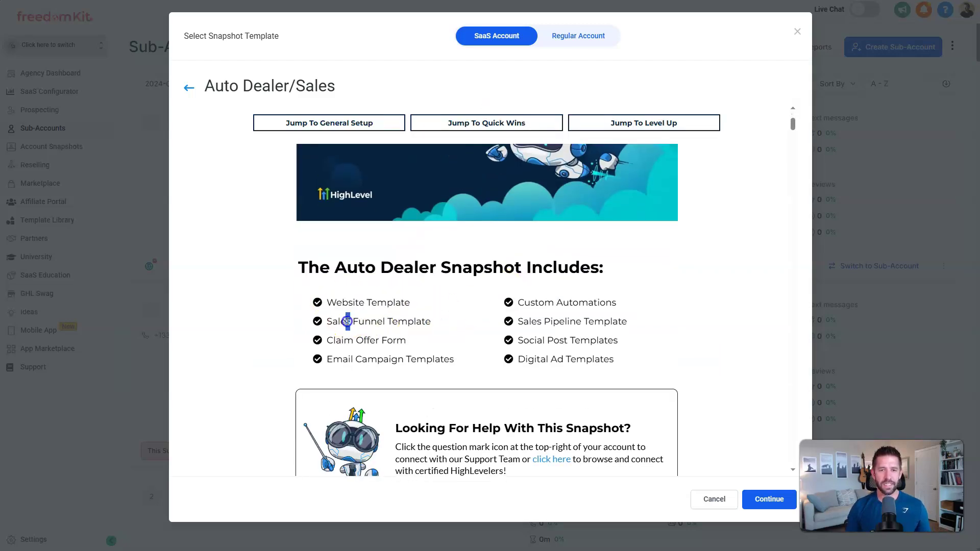
left_click_drag(327, 340, 416, 340)
left_click(419, 341)
left_click_drag(348, 364, 481, 367)
left_click_drag(519, 304, 629, 304)
left_click(643, 303)
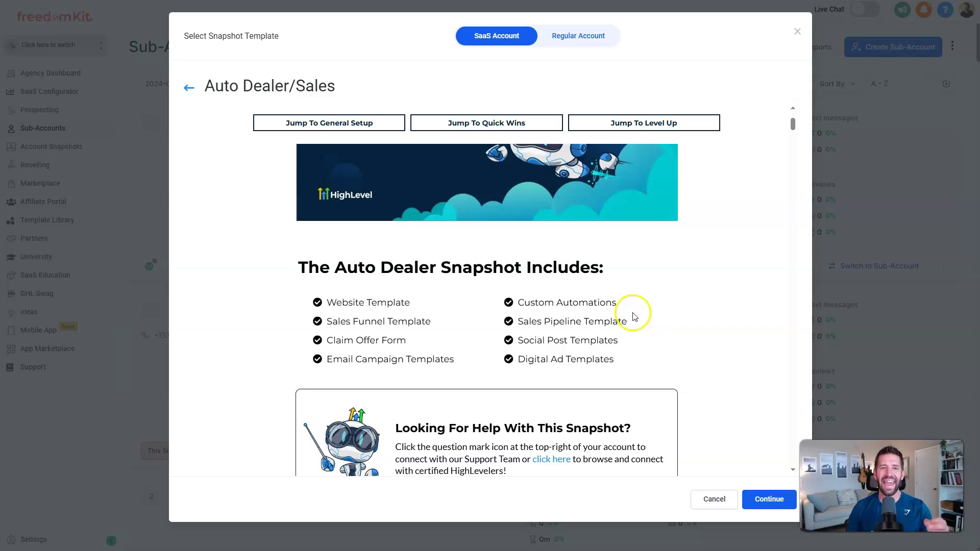
Read through the Auto Dealer snapshot's setup instructions and return to the snapshot template list.
left_click_drag(244, 80, 339, 87)
left_click(339, 88)
scroll(511, 259, "down", 10)
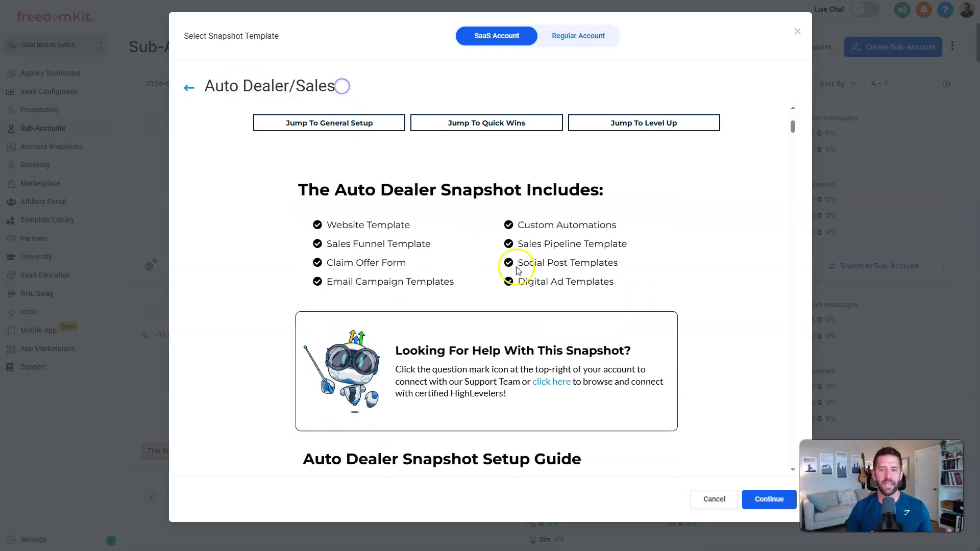
scroll(533, 304, "down", 10)
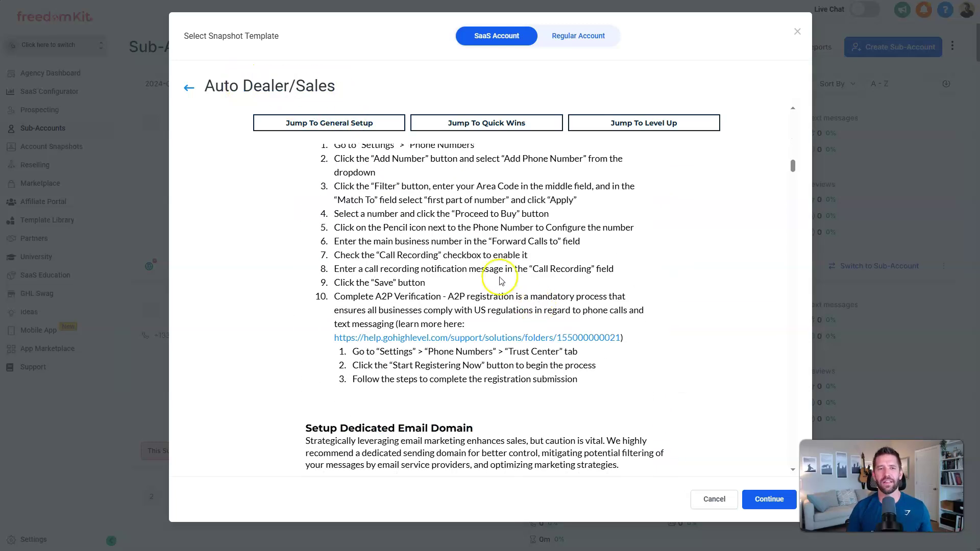
left_click(197, 94)
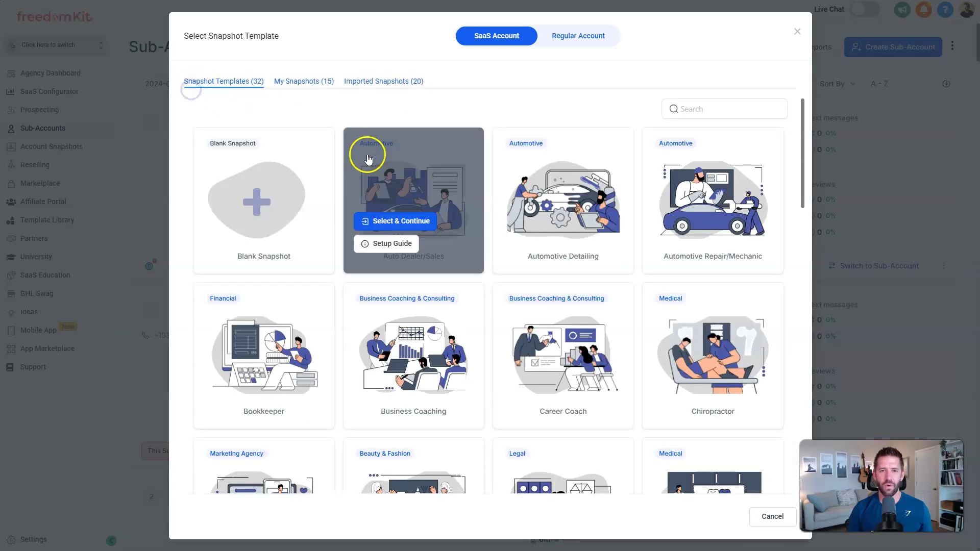
Browse the industry snapshot templates for SaaS accounts and close the template selection.
mouse_move(530, 244)
mouse_move(736, 391)
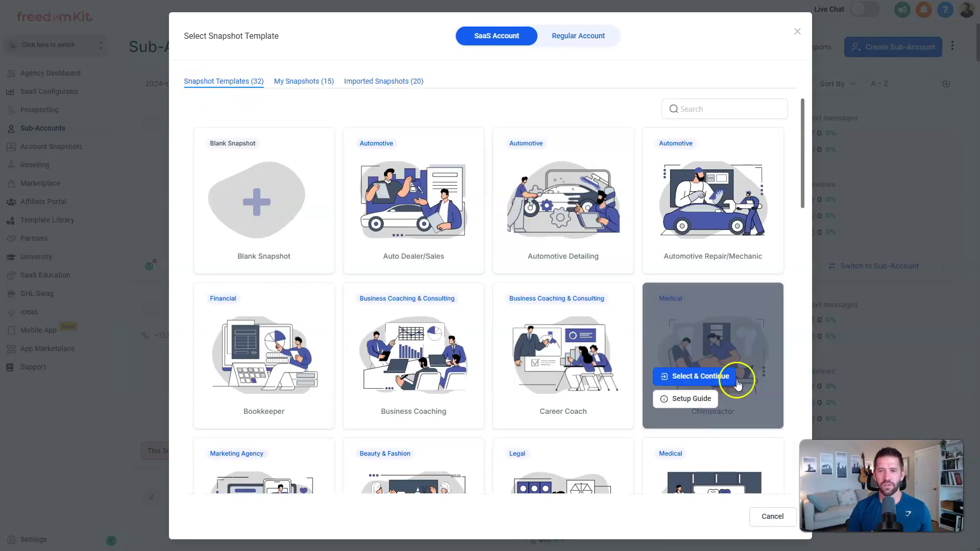
scroll(448, 278, "down", 4)
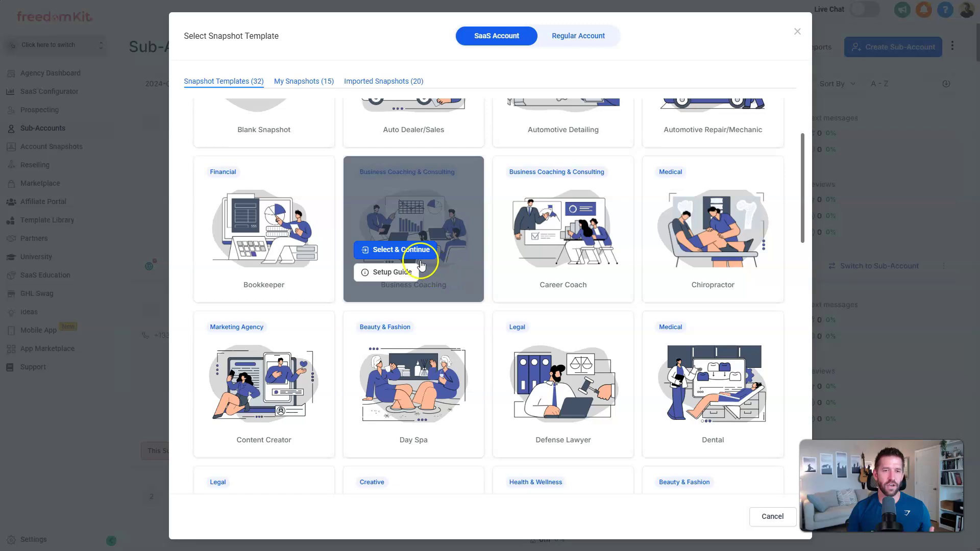
mouse_move(267, 221)
scroll(654, 327, "down", 3)
mouse_move(653, 327)
scroll(523, 356, "down", 3)
mouse_move(523, 356)
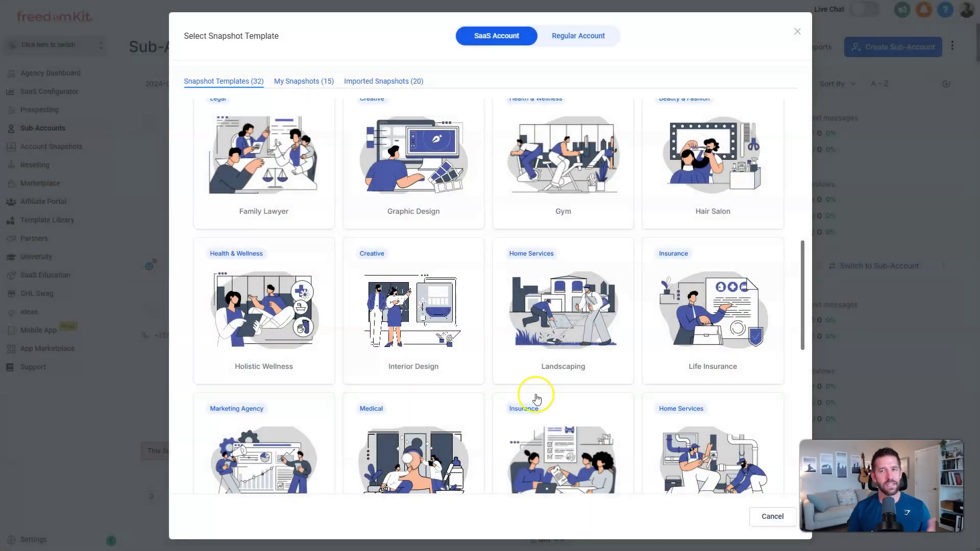
left_click(798, 34)
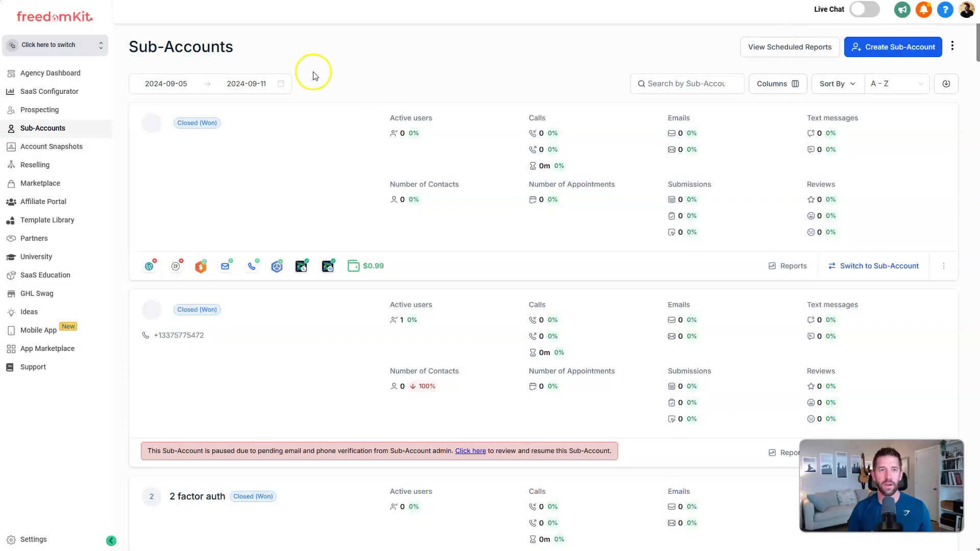
Browse the list of sub-accounts available to switch to and close the list without choosing one.
left_click(81, 49)
scroll(214, 174, "down", 15)
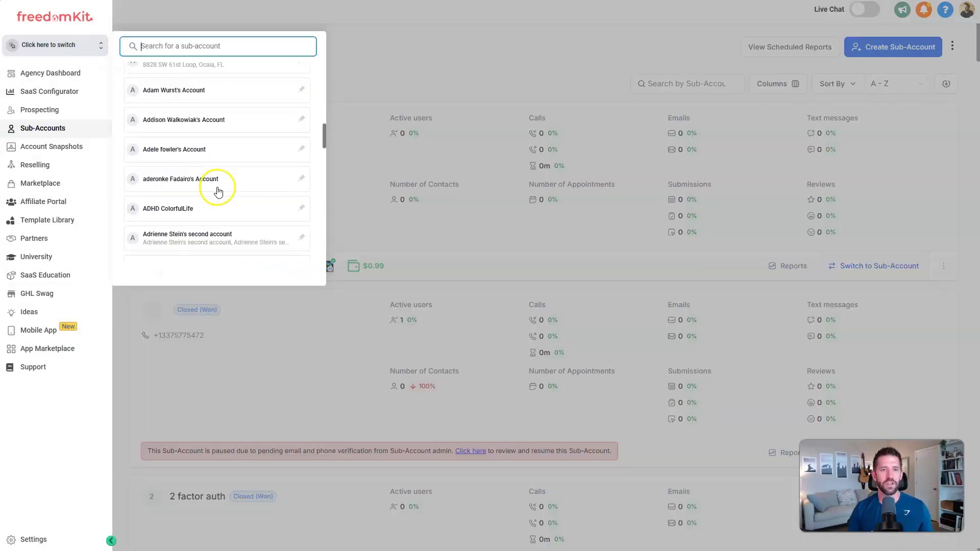
scroll(222, 181, "down", 15)
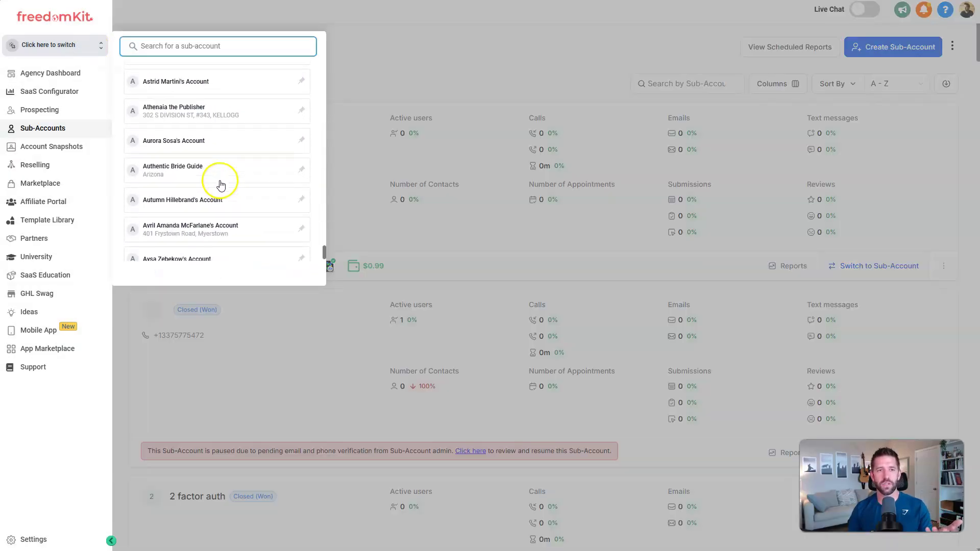
scroll(208, 174, "down", 1)
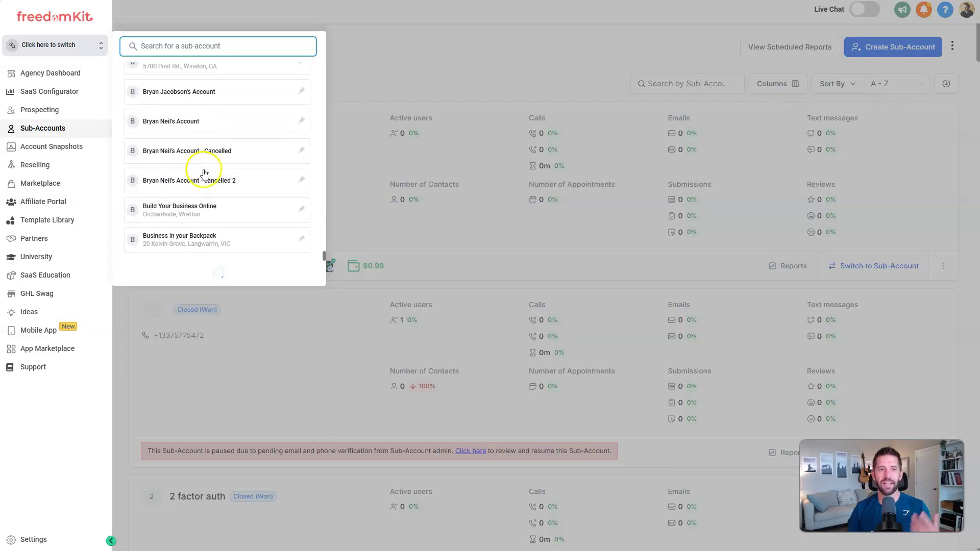
left_click(422, 61)
Open the Agency Dashboard.
left_click(51, 76)
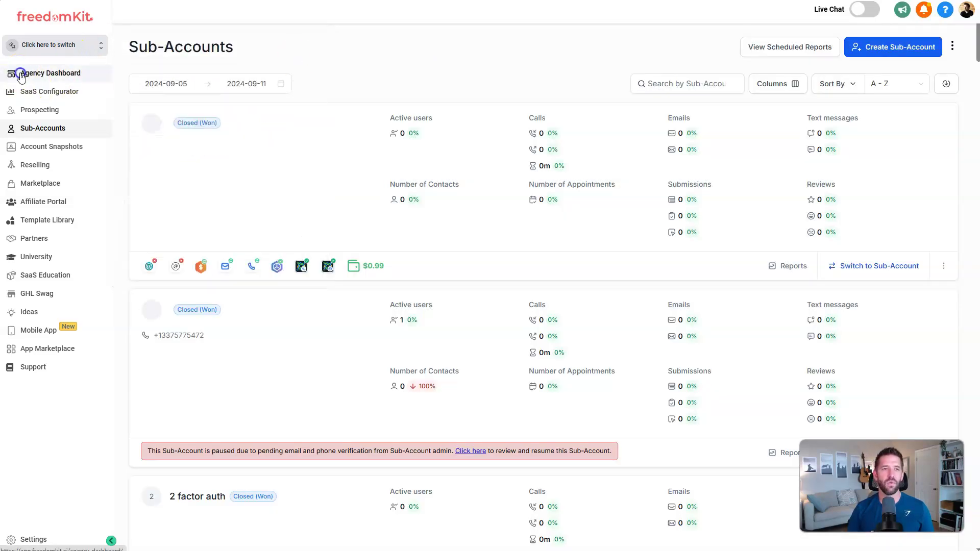